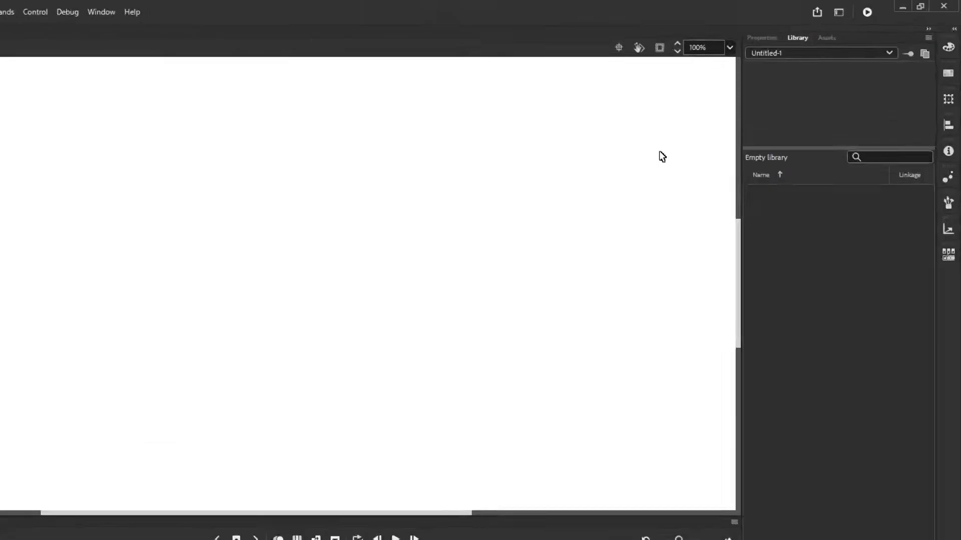
Fit the stage in the window and set up the Brush tool with a black fill colour
left_click(729, 47)
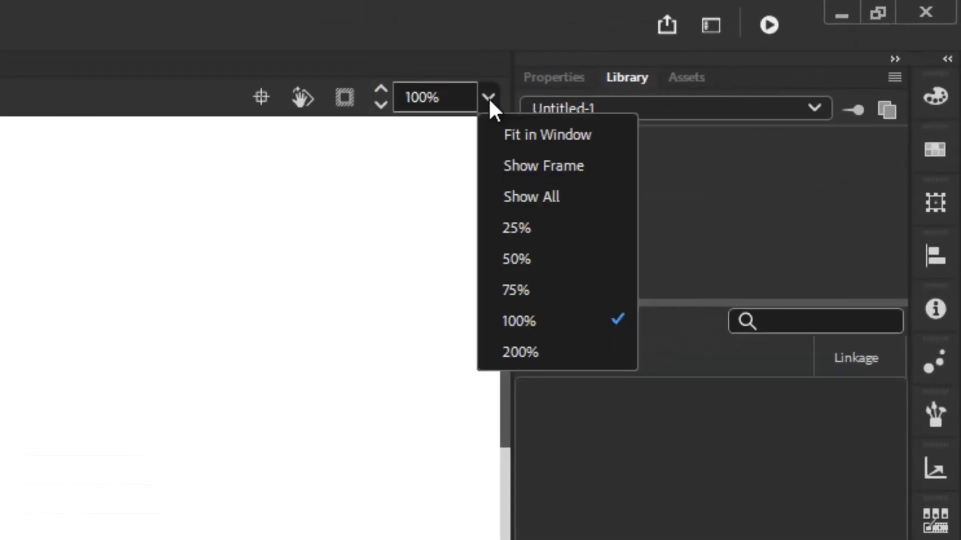
left_click(555, 136)
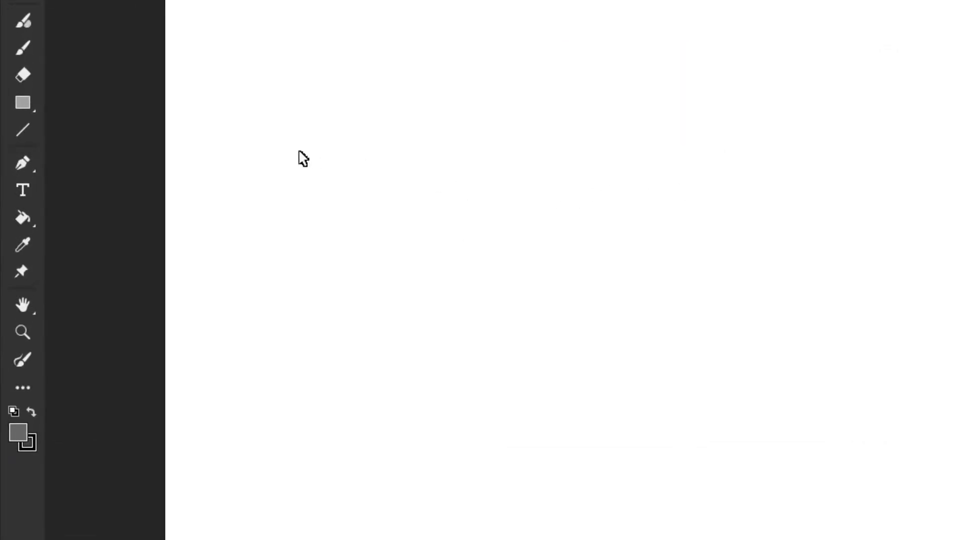
left_click(30, 51)
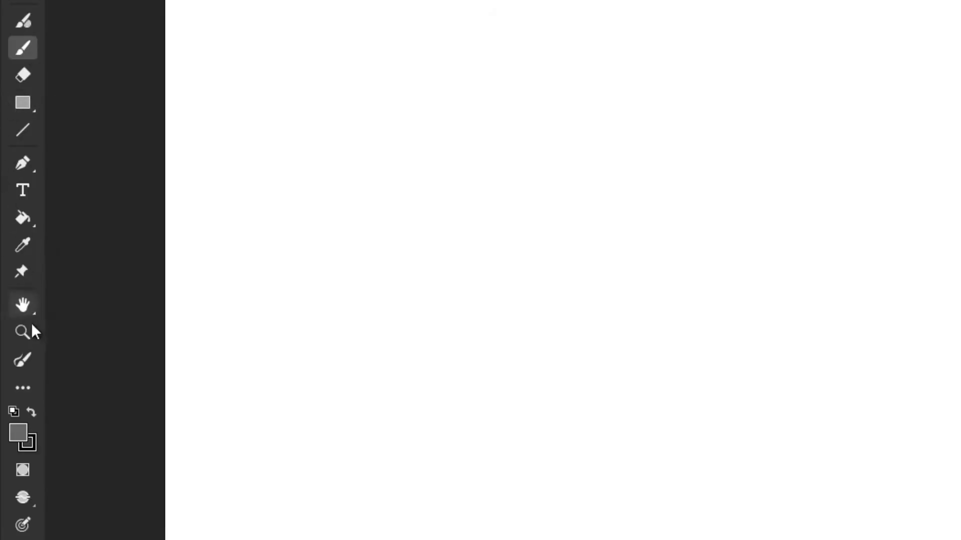
left_click(19, 431)
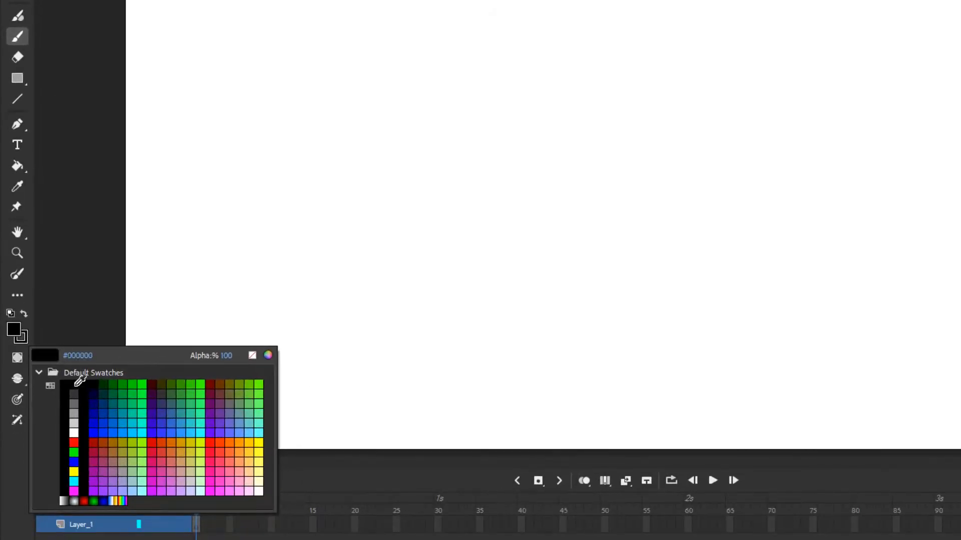
left_click(76, 385)
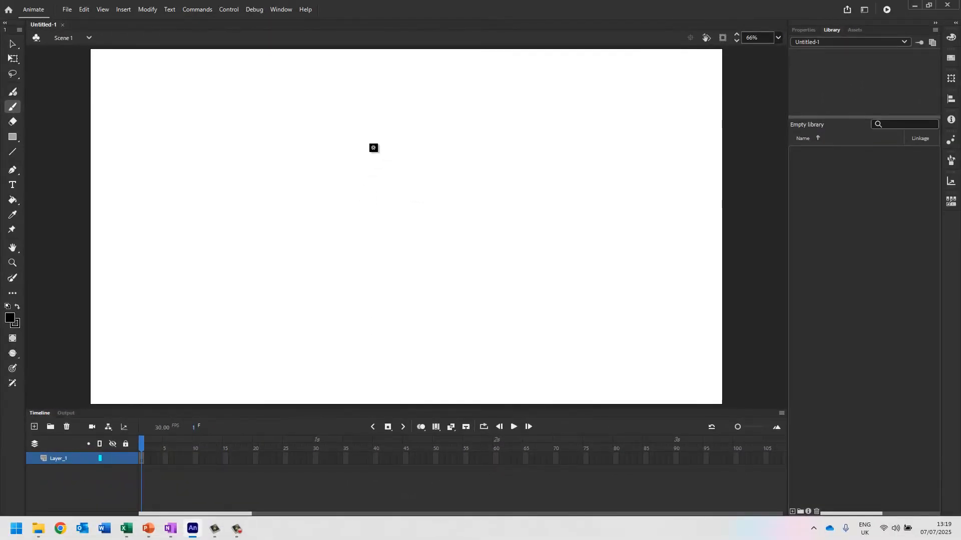
Draw a closed outline of a sitting cat with a curled tail mid-stage and fill it black
mouse_move(389, 139)
left_mouse_down()
mouse_move(418, 134)
mouse_move(418, 174)
mouse_move(409, 180)
mouse_move(423, 222)
mouse_move(411, 263)
mouse_move(449, 242)
mouse_move(443, 216)
left_mouse_up()
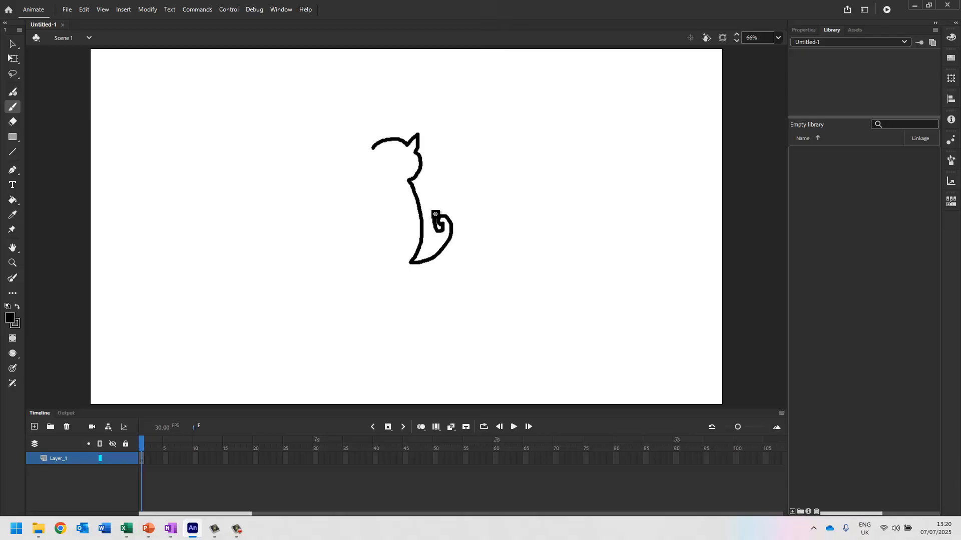
mouse_move(452, 211)
left_mouse_down()
mouse_move(445, 261)
mouse_move(363, 266)
mouse_move(356, 214)
mouse_move(372, 182)
mouse_move(360, 159)
left_mouse_up()
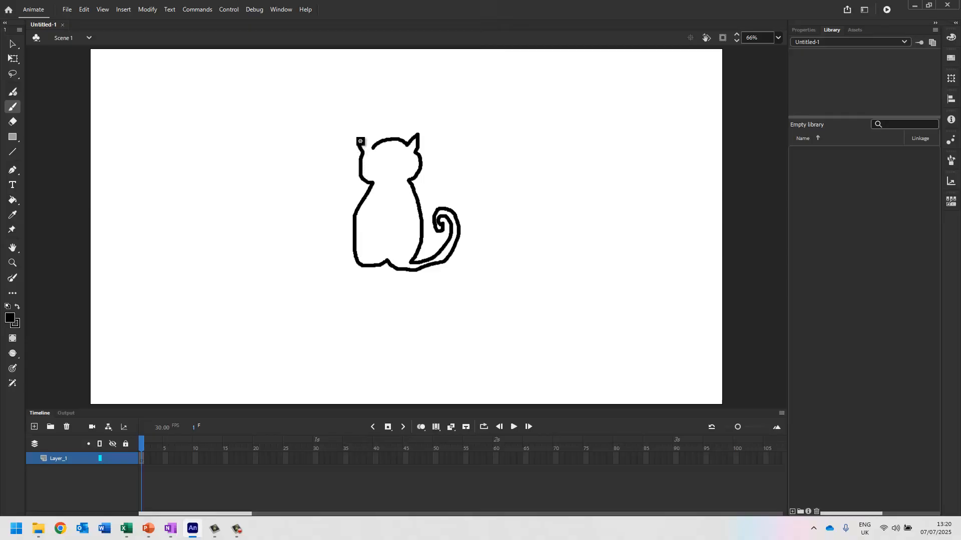
left_click_drag(375, 150, 375, 150)
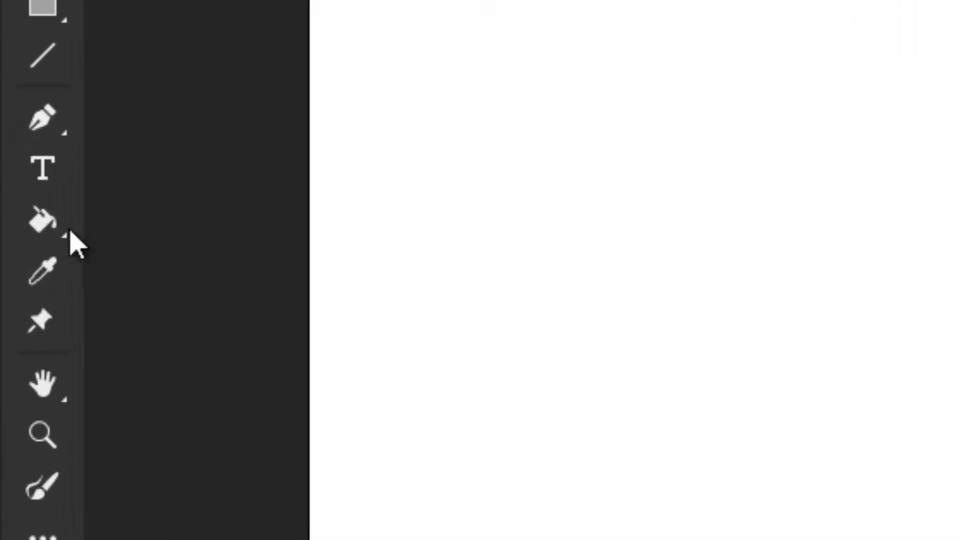
left_click(57, 231)
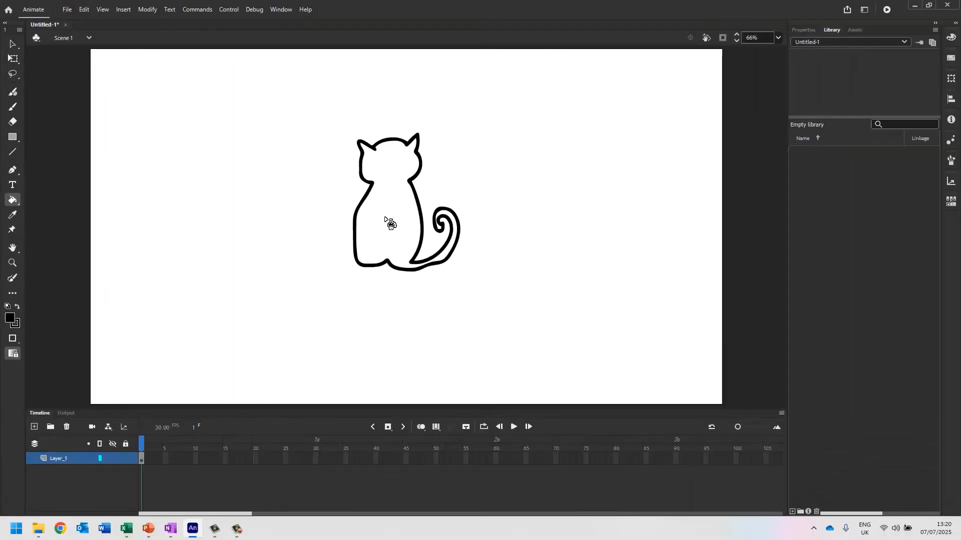
left_click(390, 223)
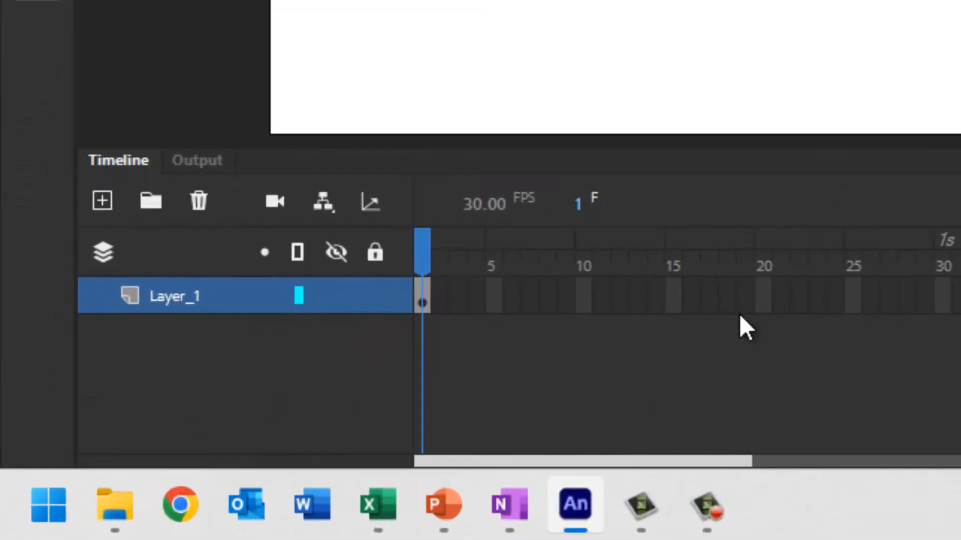
Insert a keyframe at frame 10 of Layer_1 and scrub from frame 1 to frame 10 to check the hold
left_click(589, 300)
left_click_drag(593, 299, 586, 299)
right_click(586, 299)
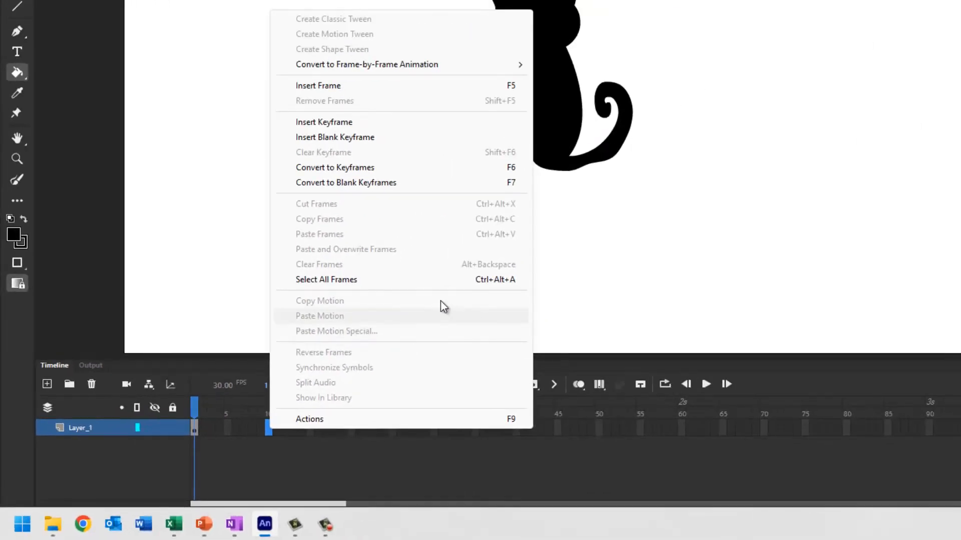
left_click(465, 129)
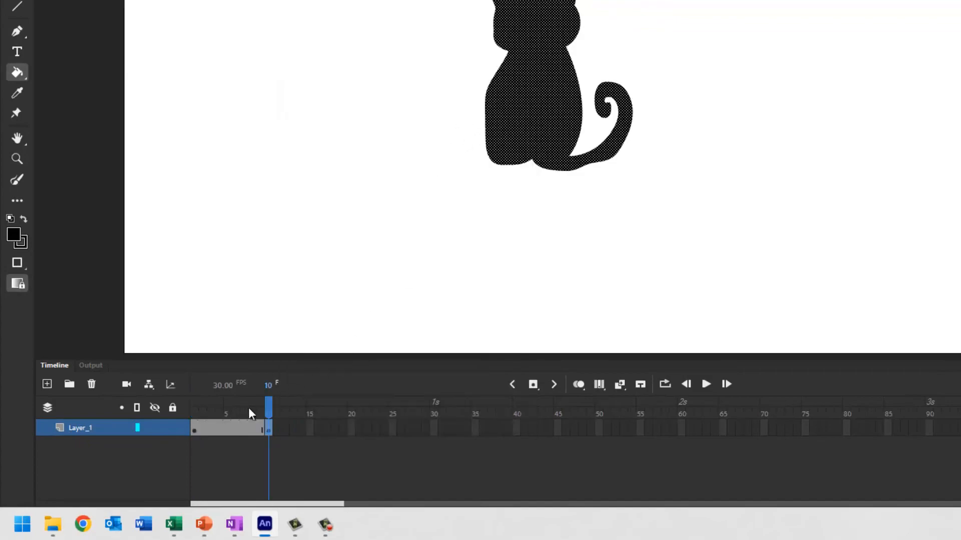
left_click(198, 431)
left_click_drag(195, 414, 271, 410)
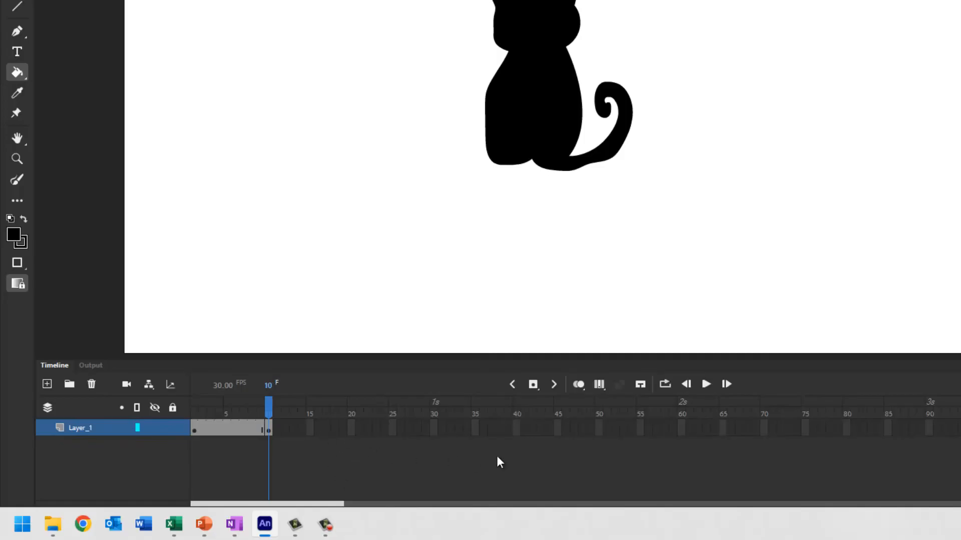
Insert a blank keyframe at frame 50 and paint a solid black bat with outstretched wings on it
right_click(600, 429)
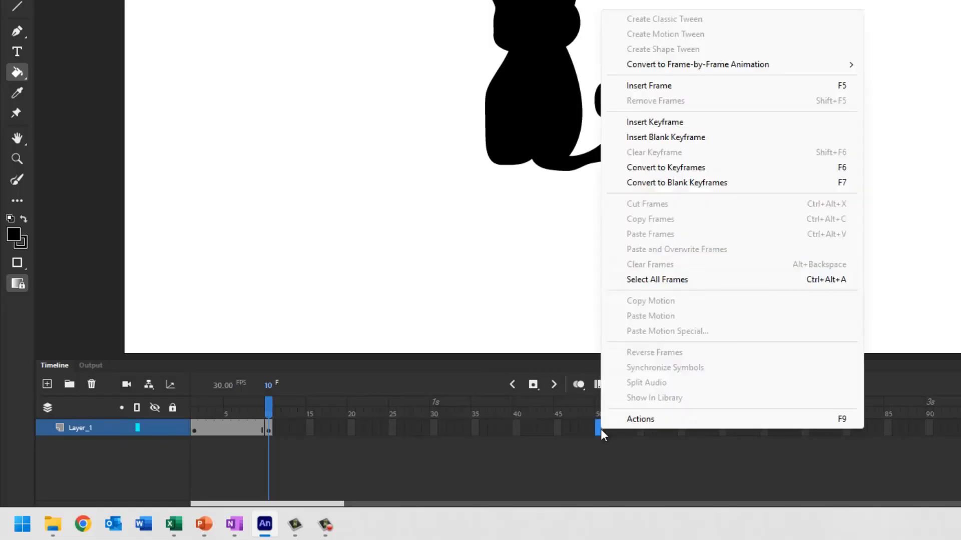
left_click(703, 139)
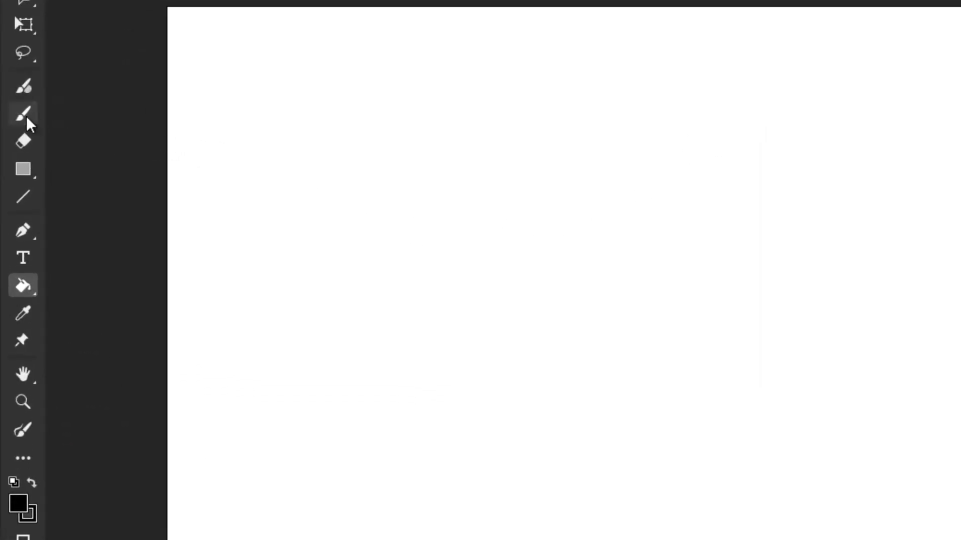
left_click(25, 123)
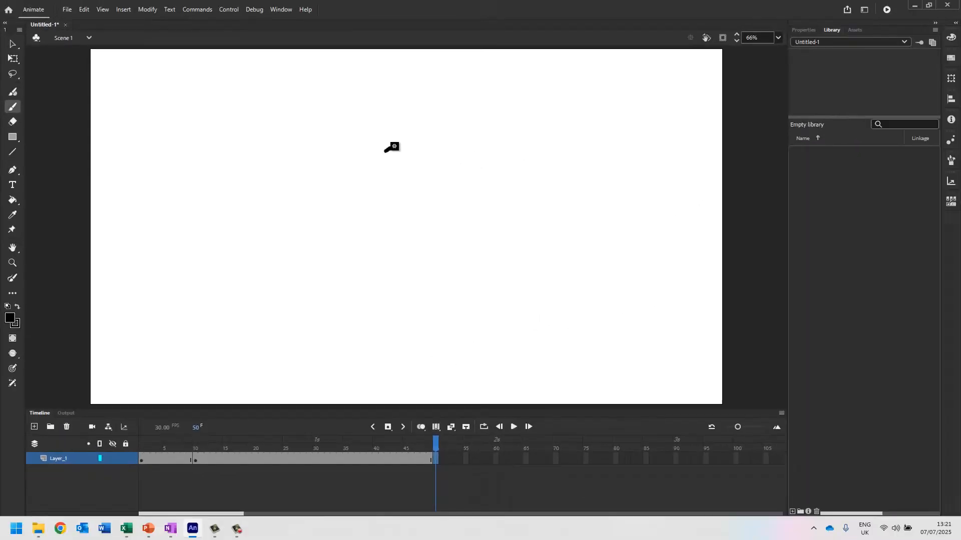
left_click_drag(710, 197, 764, 184)
mouse_move(413, 144)
left_mouse_down()
mouse_move(444, 137)
mouse_move(436, 151)
mouse_move(444, 176)
mouse_move(430, 192)
mouse_move(478, 195)
mouse_move(530, 172)
mouse_move(565, 124)
mouse_move(573, 167)
mouse_move(587, 182)
mouse_move(549, 197)
mouse_move(540, 239)
mouse_move(502, 236)
mouse_move(460, 276)
mouse_move(436, 263)
mouse_move(396, 280)
mouse_move(347, 260)
mouse_move(317, 276)
mouse_move(316, 248)
mouse_move(302, 229)
mouse_move(271, 220)
mouse_move(280, 192)
mouse_move(266, 175)
mouse_move(240, 169)
mouse_move(209, 118)
mouse_move(337, 197)
mouse_move(398, 196)
mouse_move(388, 150)
left_mouse_up()
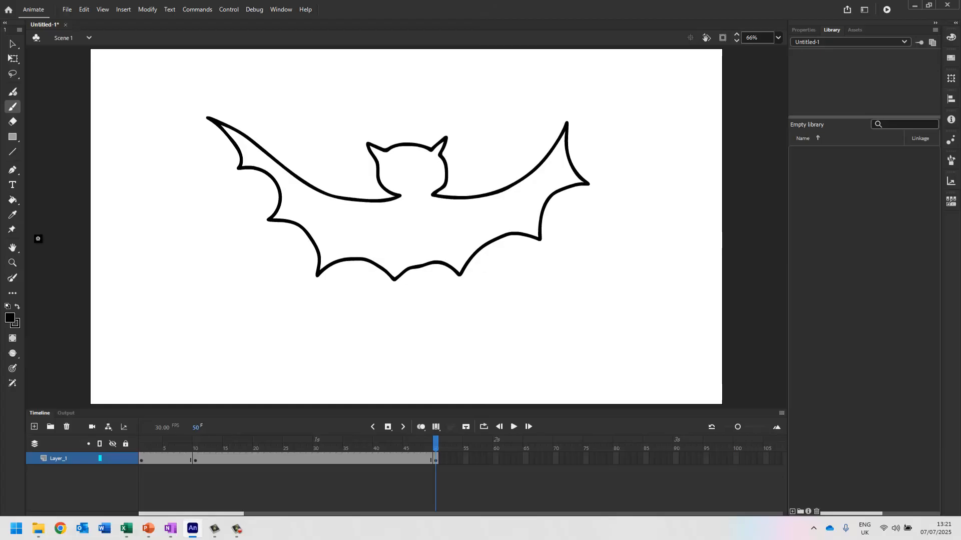
left_click(13, 200)
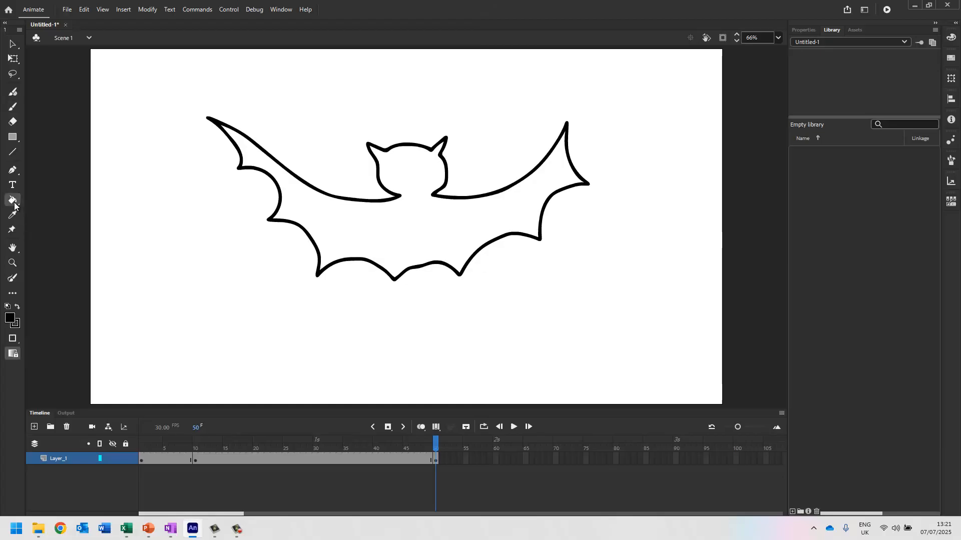
left_click(385, 234)
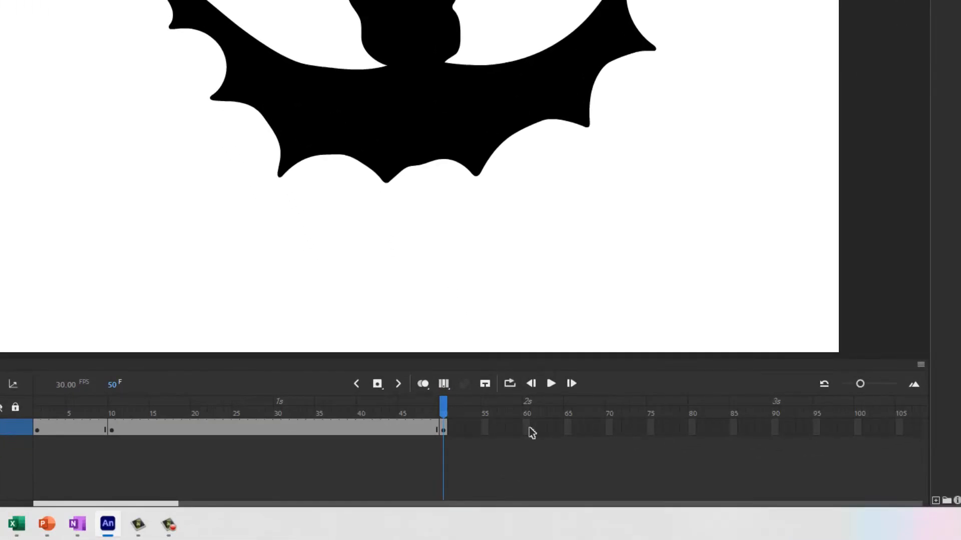
Insert a keyframe at frame 60 of Layer_1 to hold the bat shape
left_click(531, 431)
right_click(529, 430)
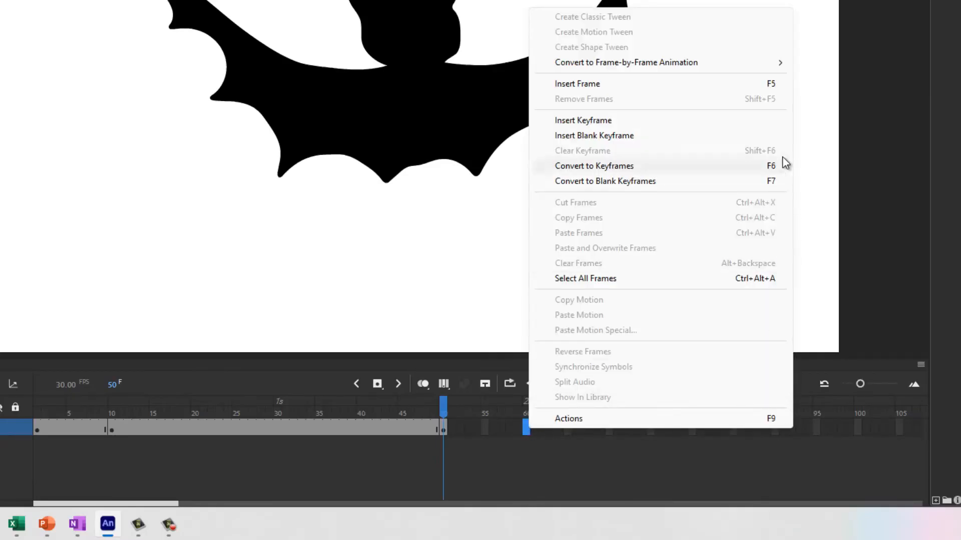
left_click(743, 121)
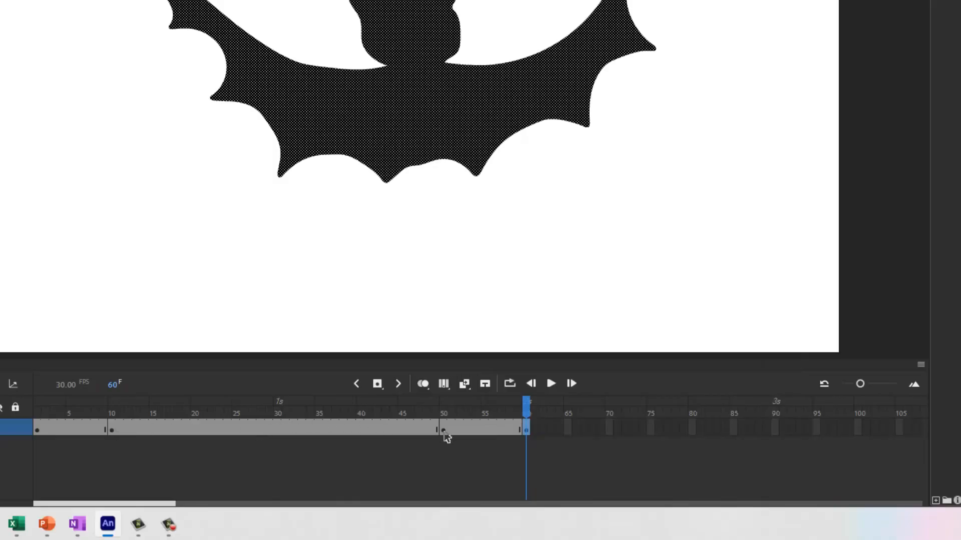
Create a shape tween between the frame 10 and frame 50 keyframes and scrub the timeline to preview the morph
right_click(279, 431)
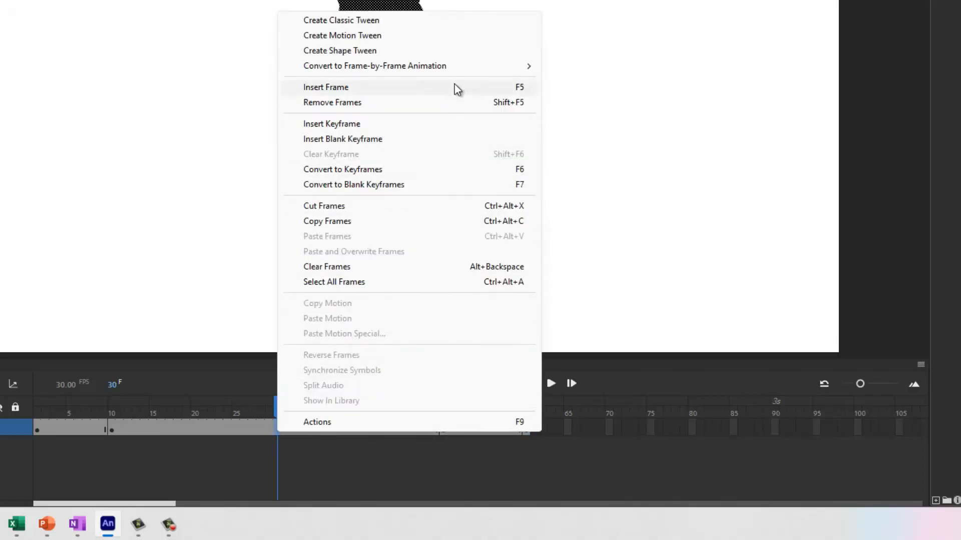
left_click(446, 52)
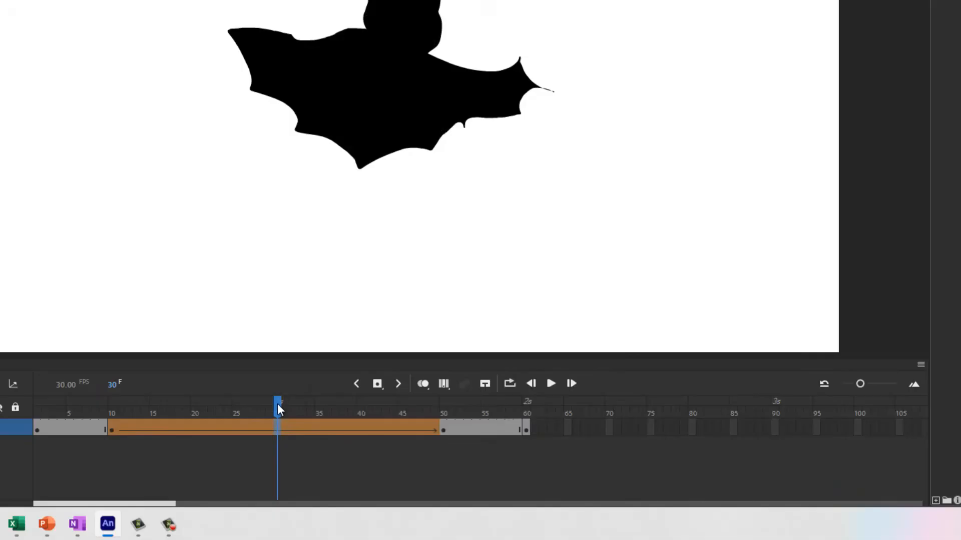
left_click_drag(277, 409, 229, 408)
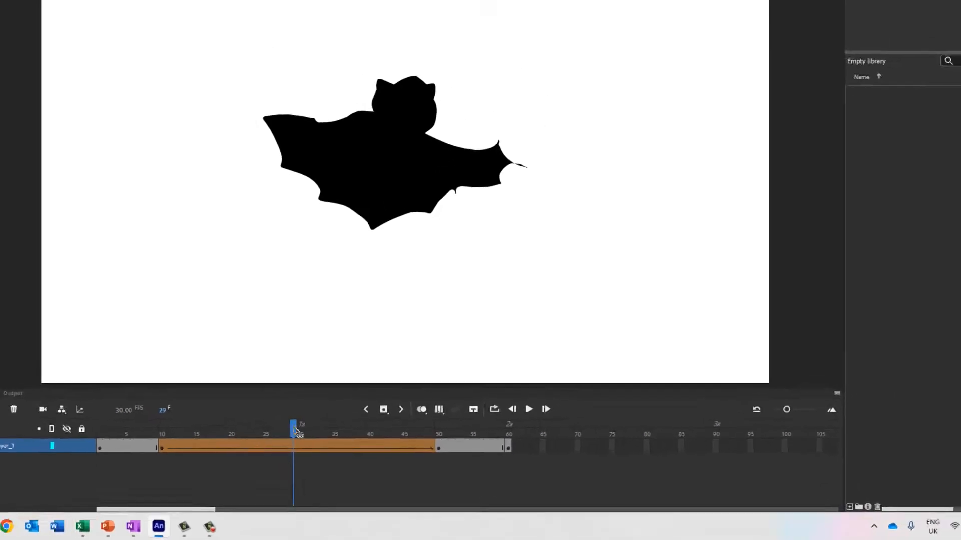
left_click_drag(283, 449, 457, 445)
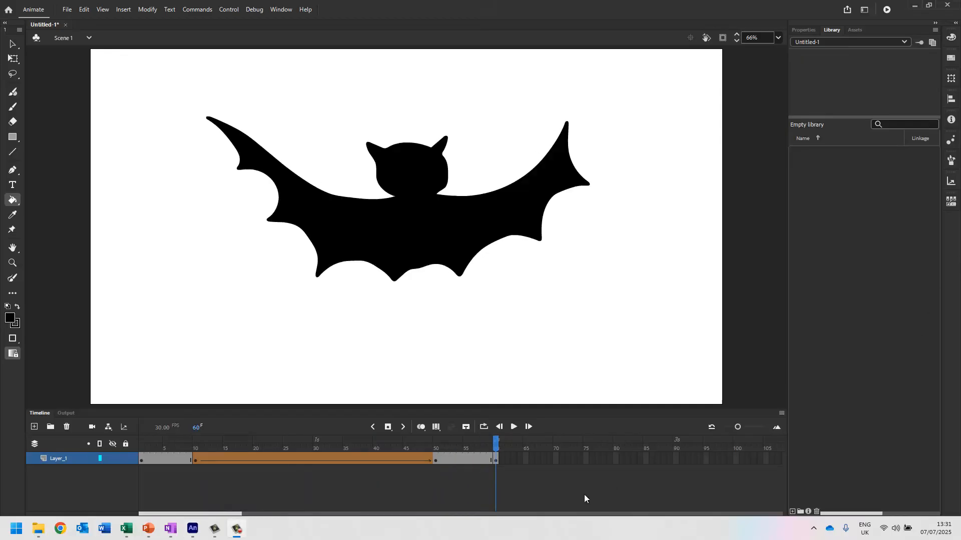
left_click_drag(494, 440, 314, 449)
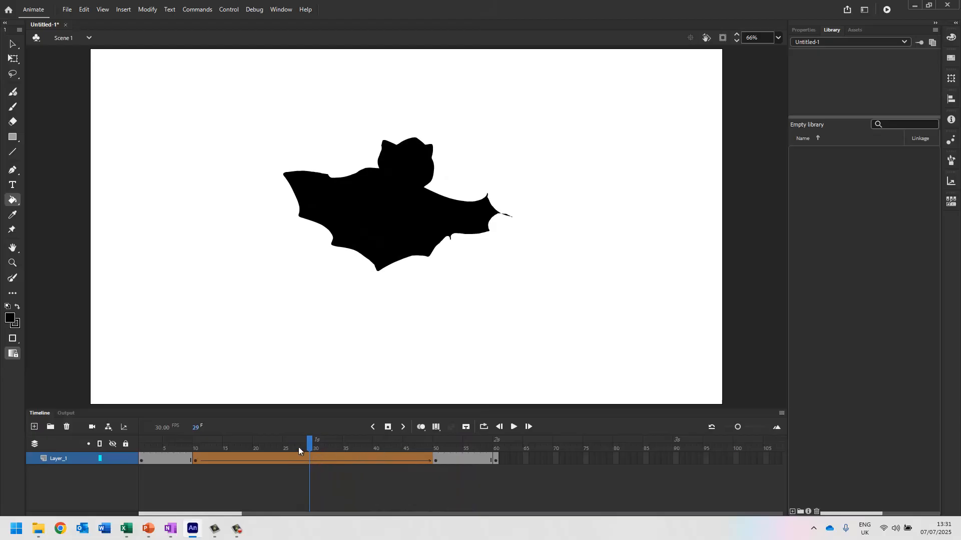